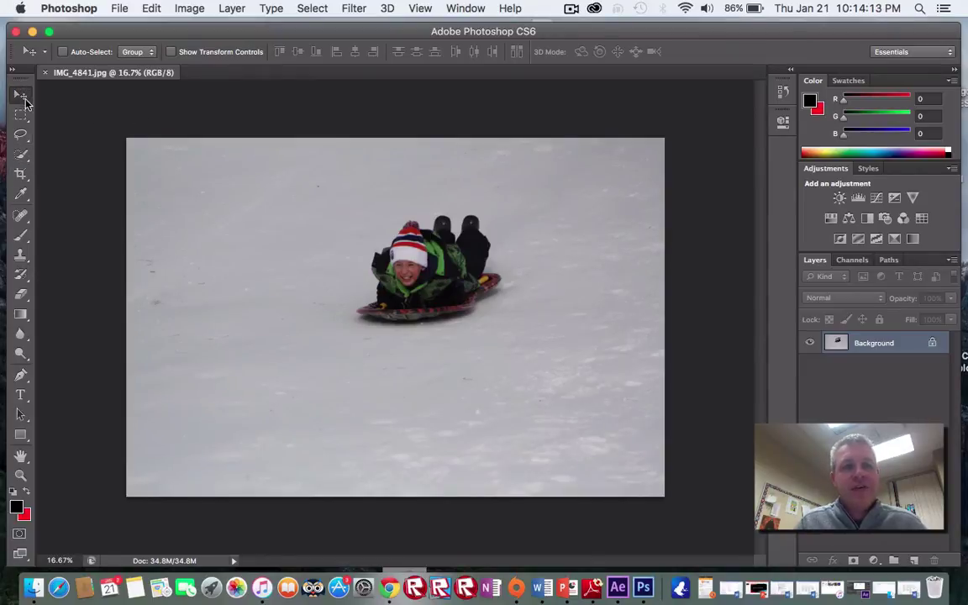
Switch to the Crop Tool and constrain it to the 4 x 5 (8 x 10) ratio preset
left_click(23, 175)
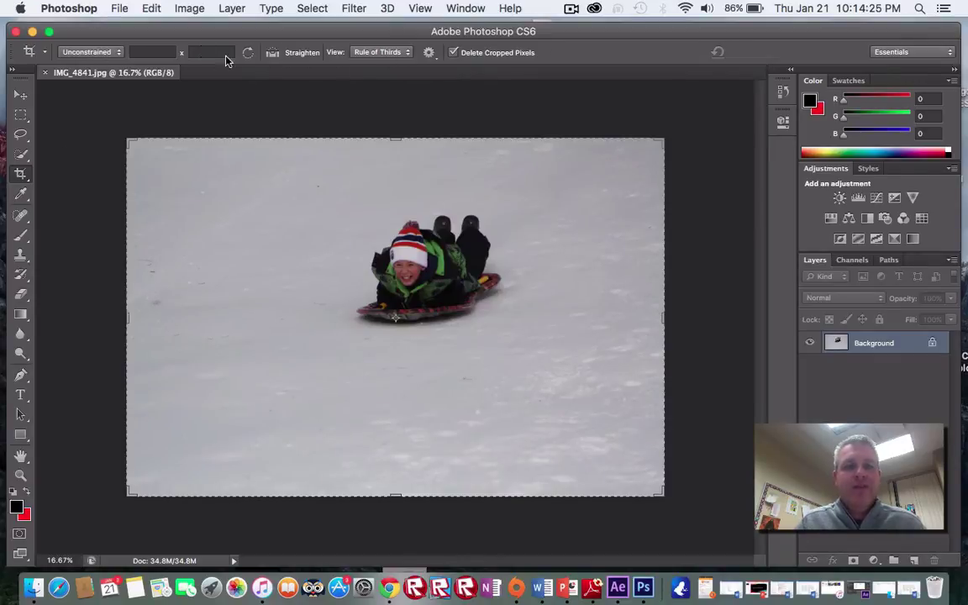
left_click(120, 54)
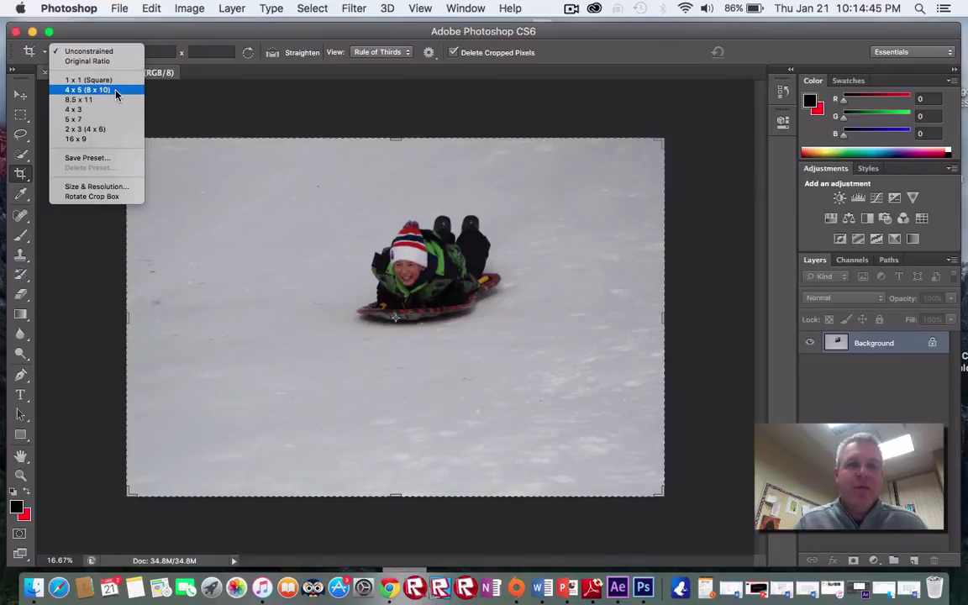
left_click(116, 92)
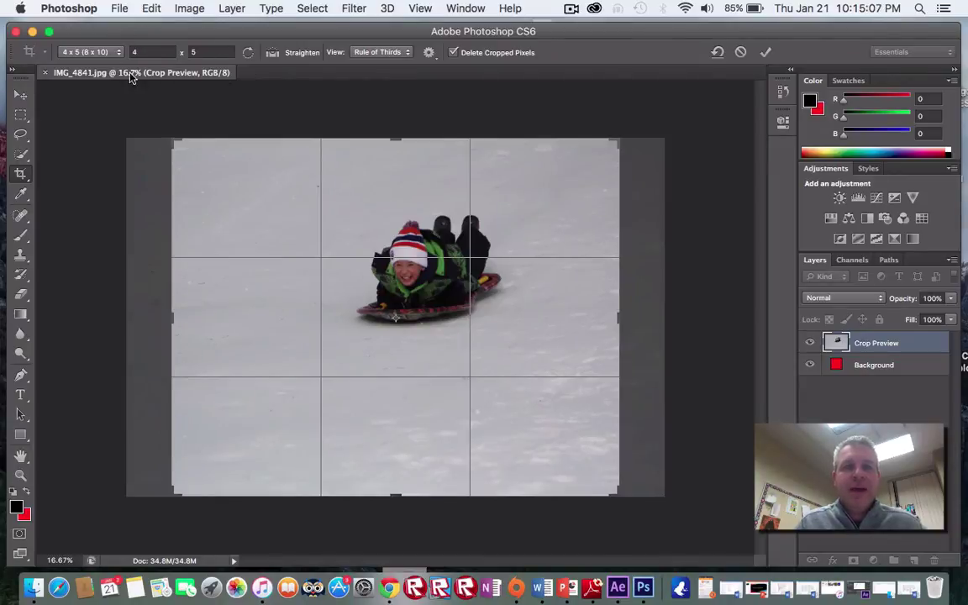
Flip the crop frame between portrait and landscape, leaving it in landscape
left_click(249, 53)
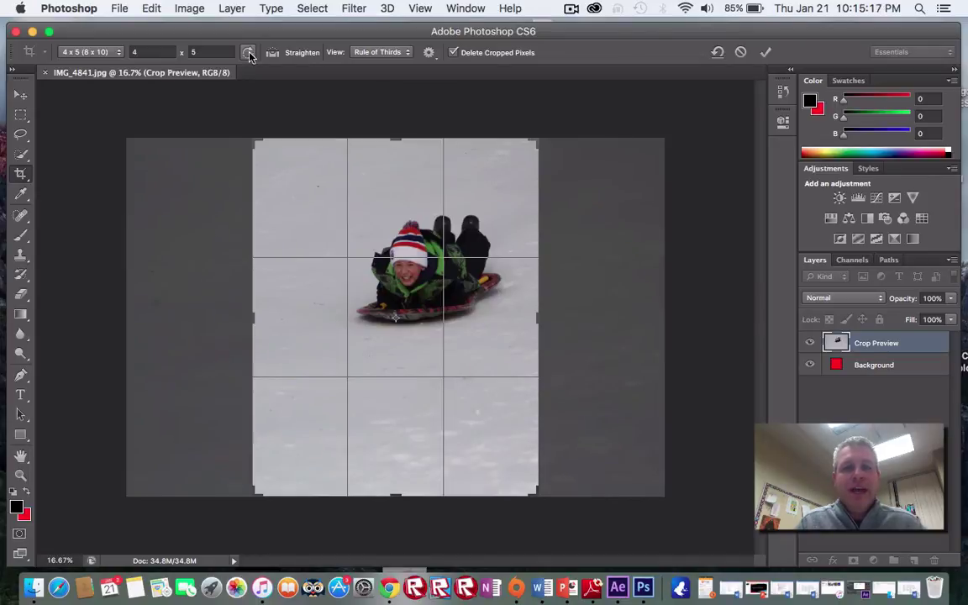
left_click(249, 53)
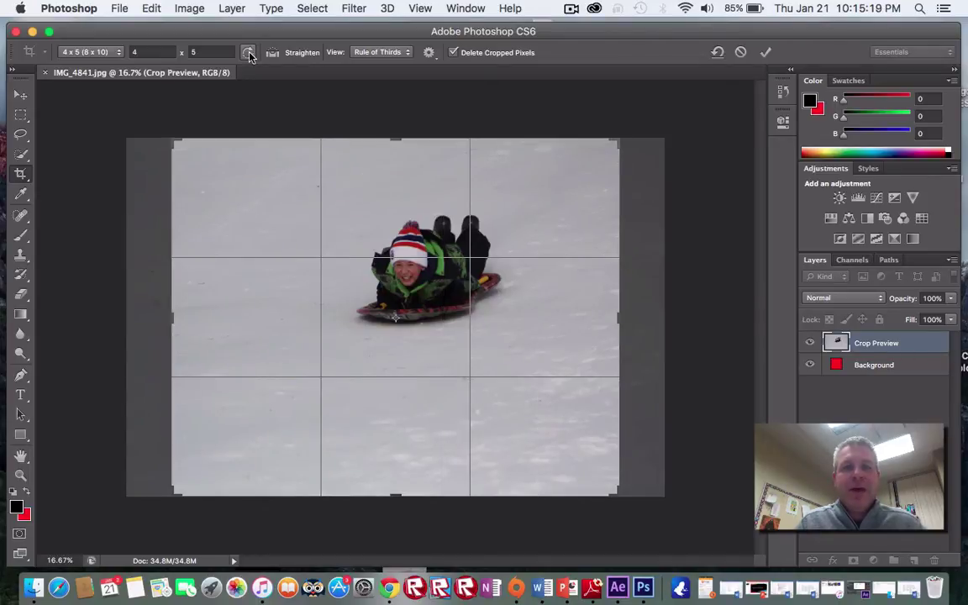
left_click(249, 53)
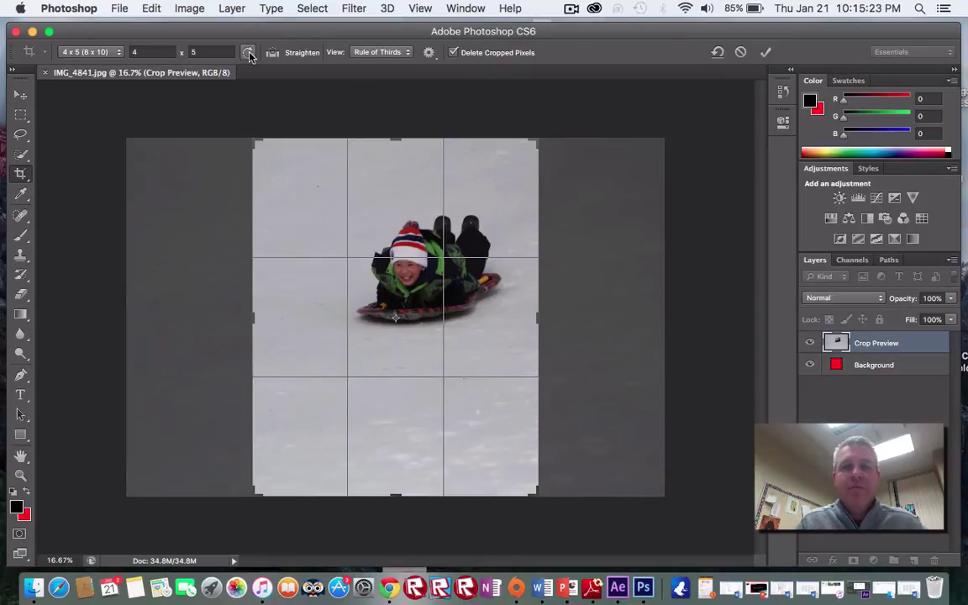
left_click(249, 53)
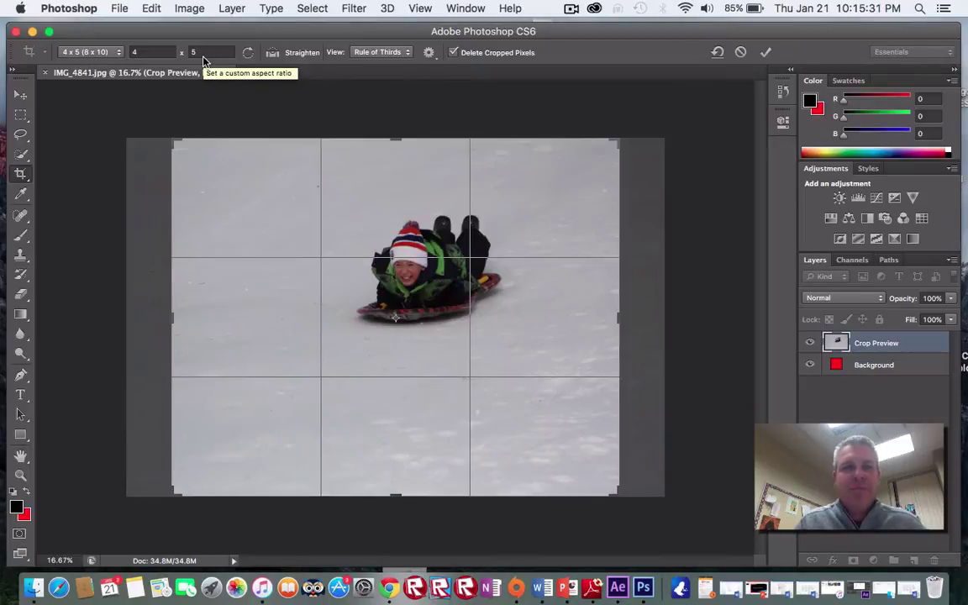
Slide the photo so the sledder sits right of centre and commit the crop
left_click_drag(383, 238, 275, 241)
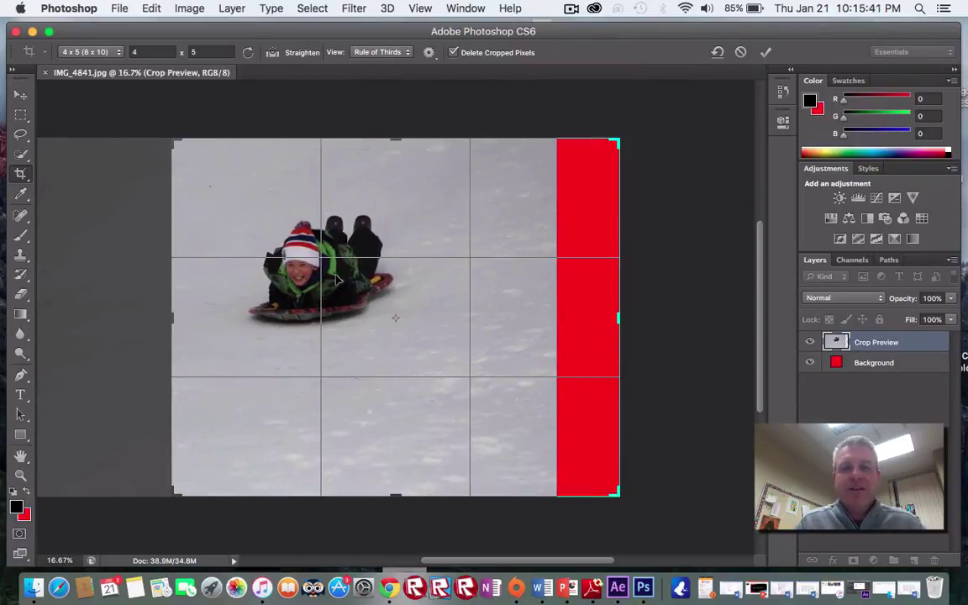
left_click_drag(346, 273, 471, 282)
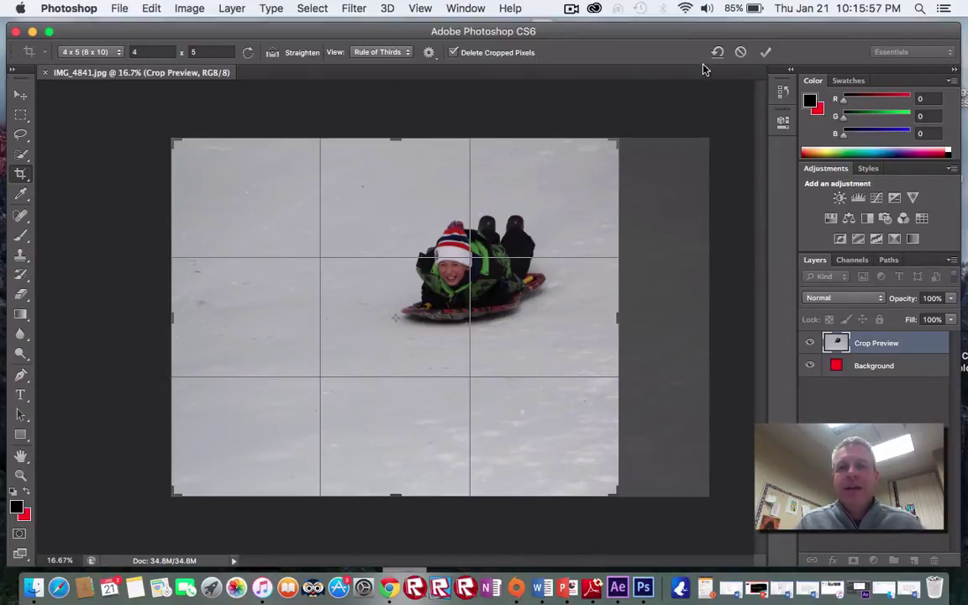
left_click(766, 53)
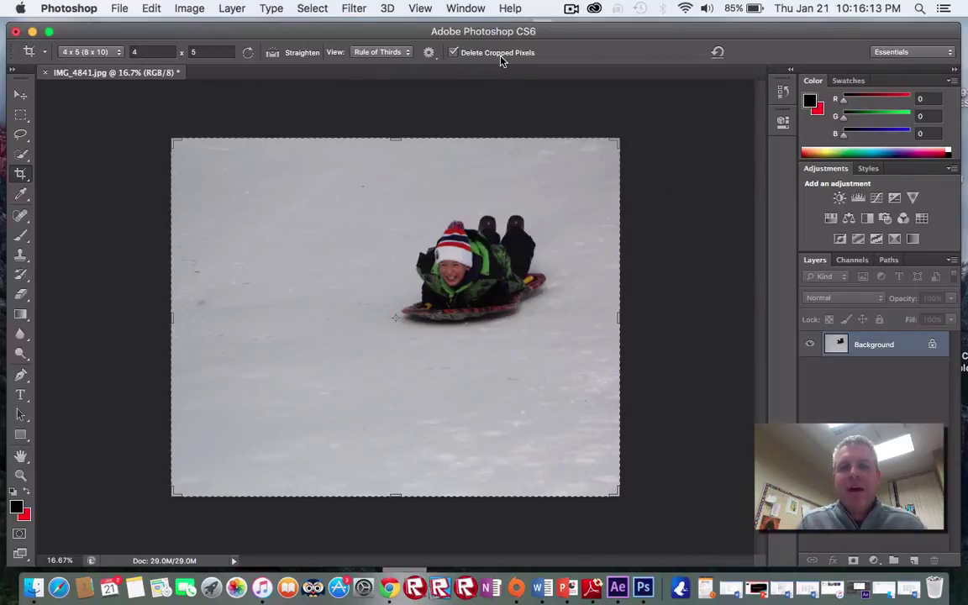
Clear the crop ratio and undo the previous crop
left_click(717, 53)
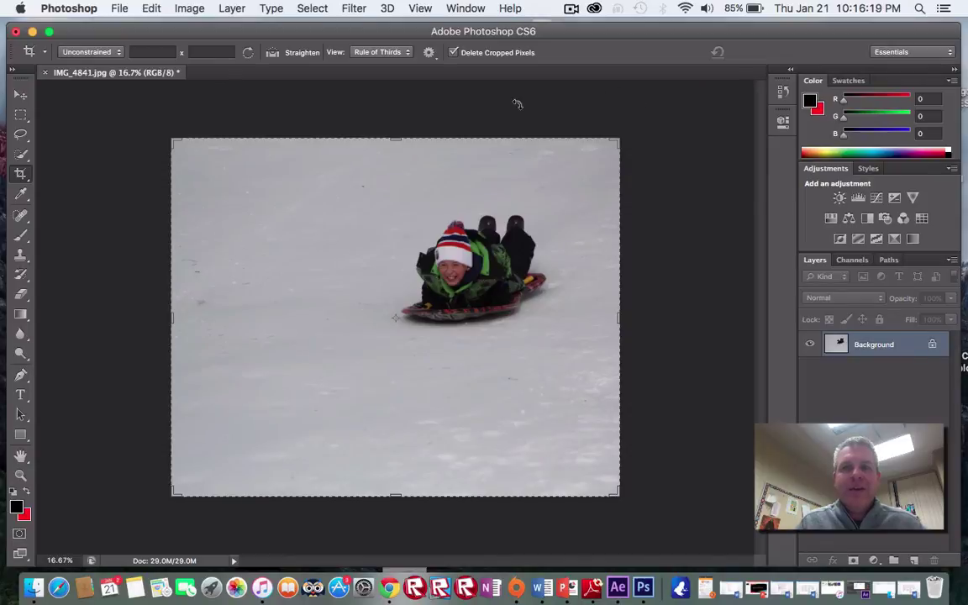
left_click(152, 10)
left_click(151, 26)
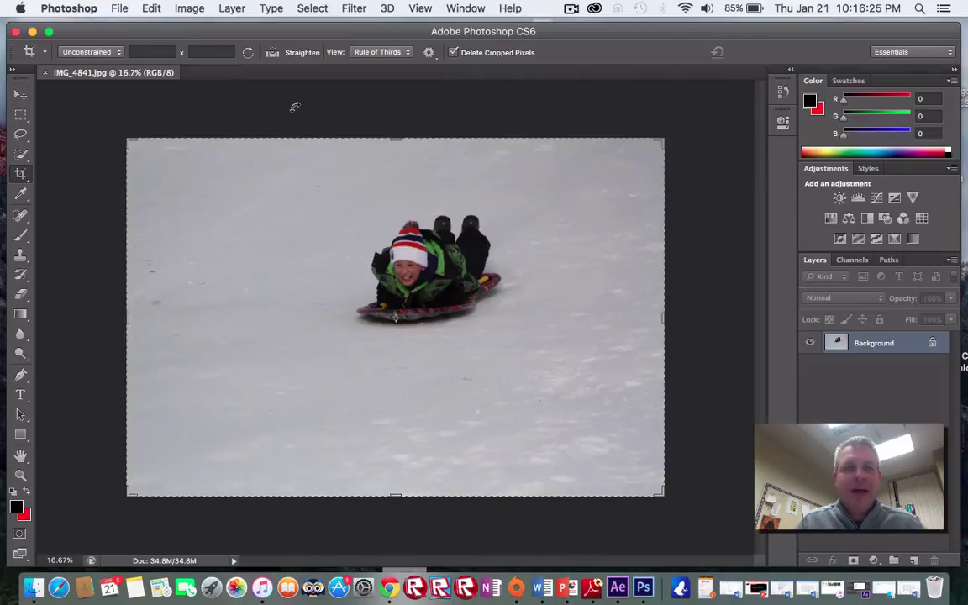
Reapply the 4 x 5 (8 x 10) ratio, shift the sledder slightly right, and commit the crop
left_click(120, 52)
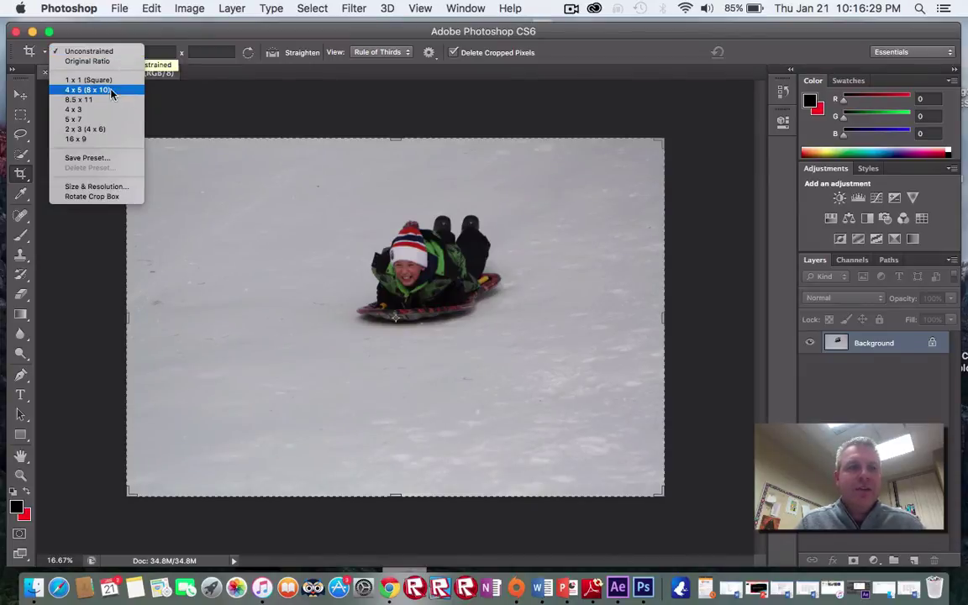
left_click(114, 91)
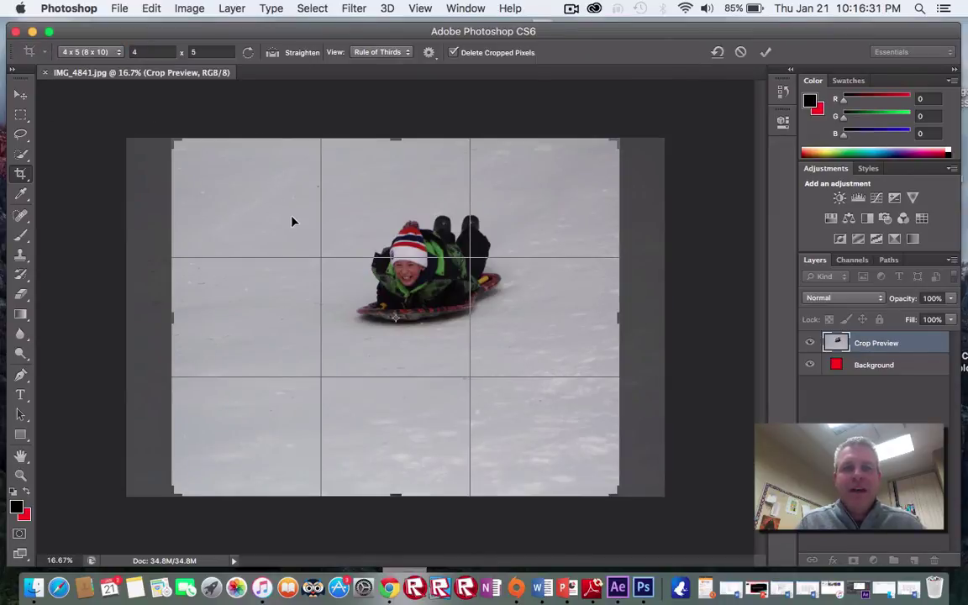
left_click_drag(379, 258, 376, 258)
left_click_drag(357, 258, 425, 259)
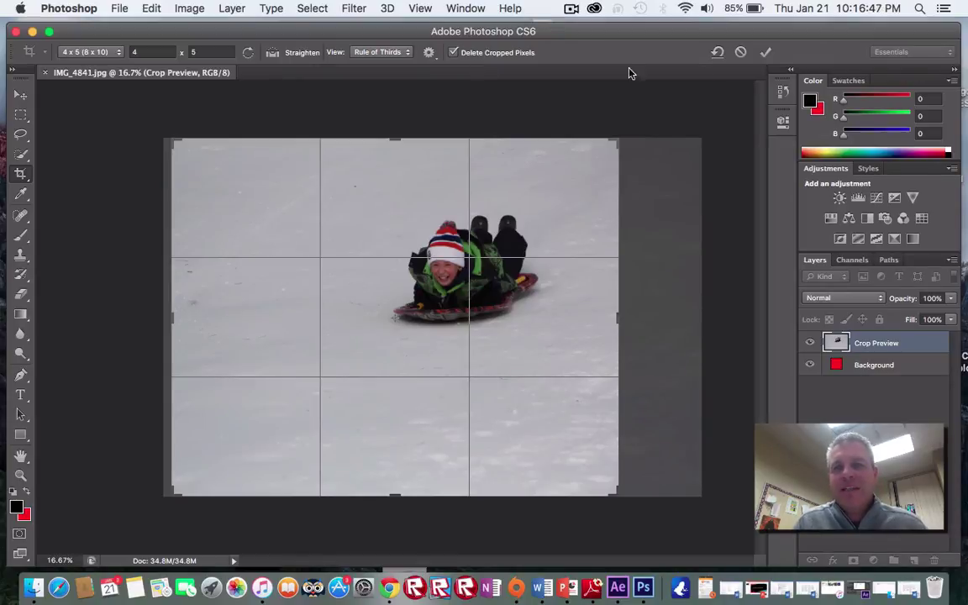
left_click(766, 54)
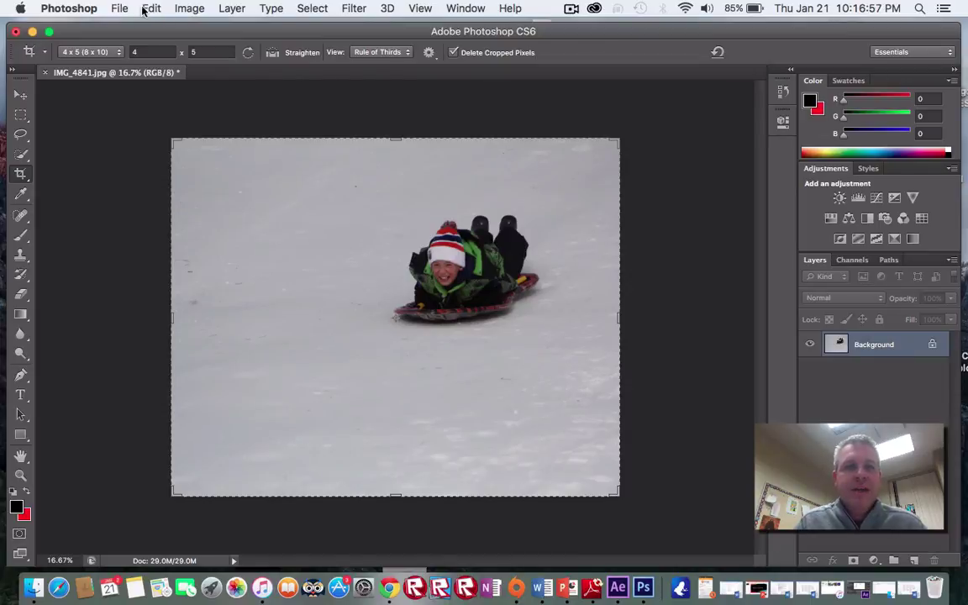
Resize the image to 10 x 8 inches at 300 pixels/inch, giving 3000 x 2400 pixels
left_click(186, 8)
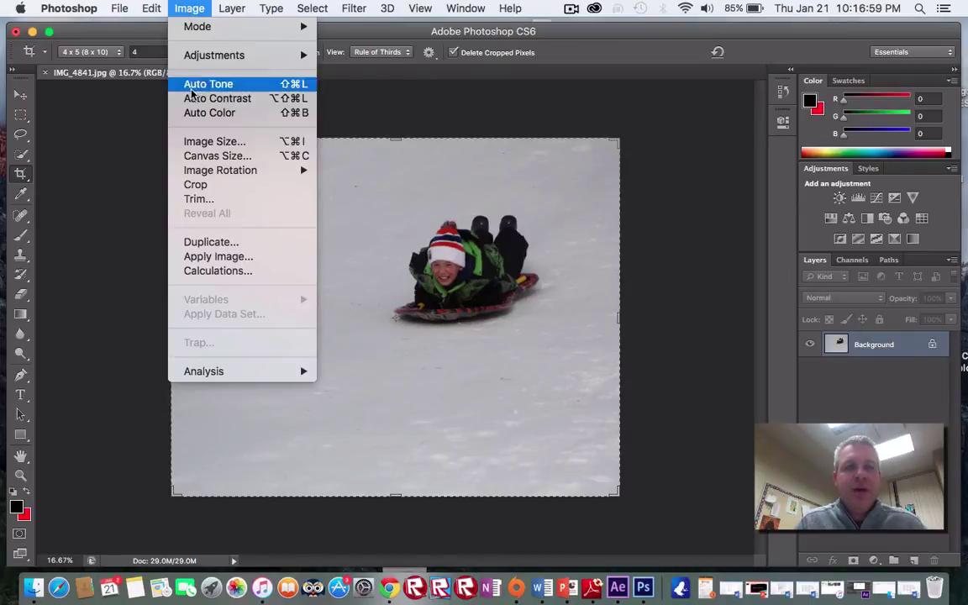
left_click(215, 144)
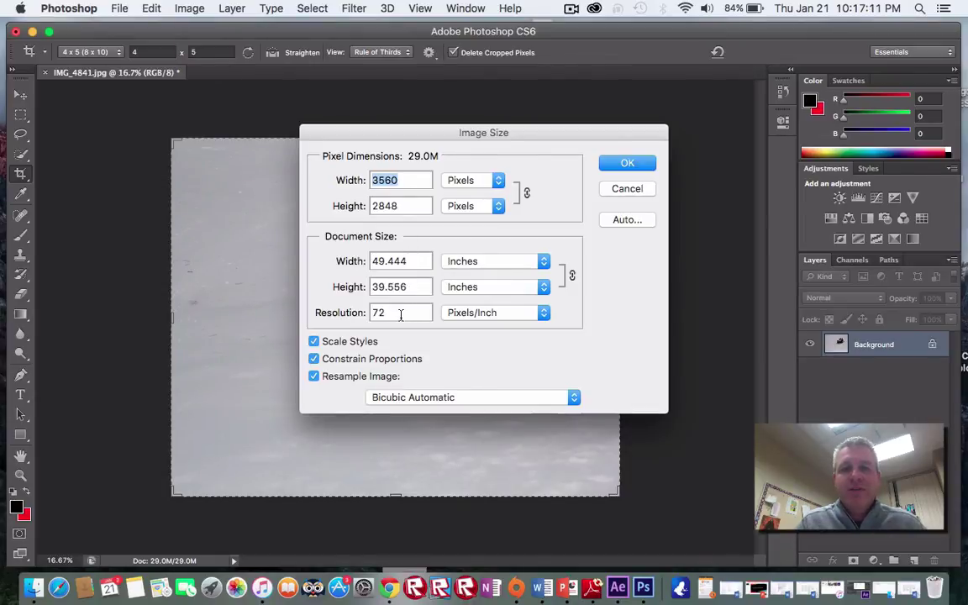
left_click(411, 262)
left_click(351, 262)
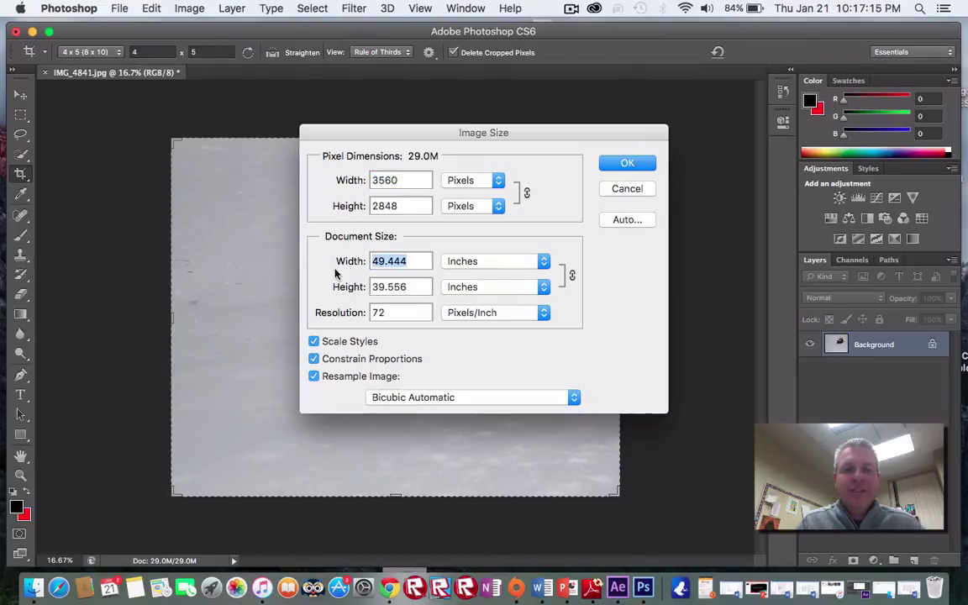
type("10")
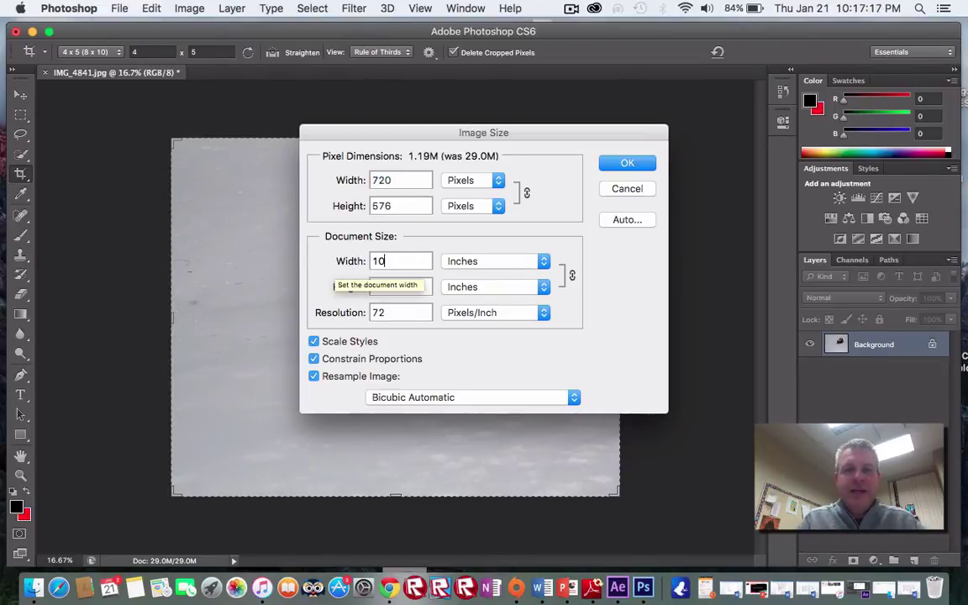
left_click(363, 288)
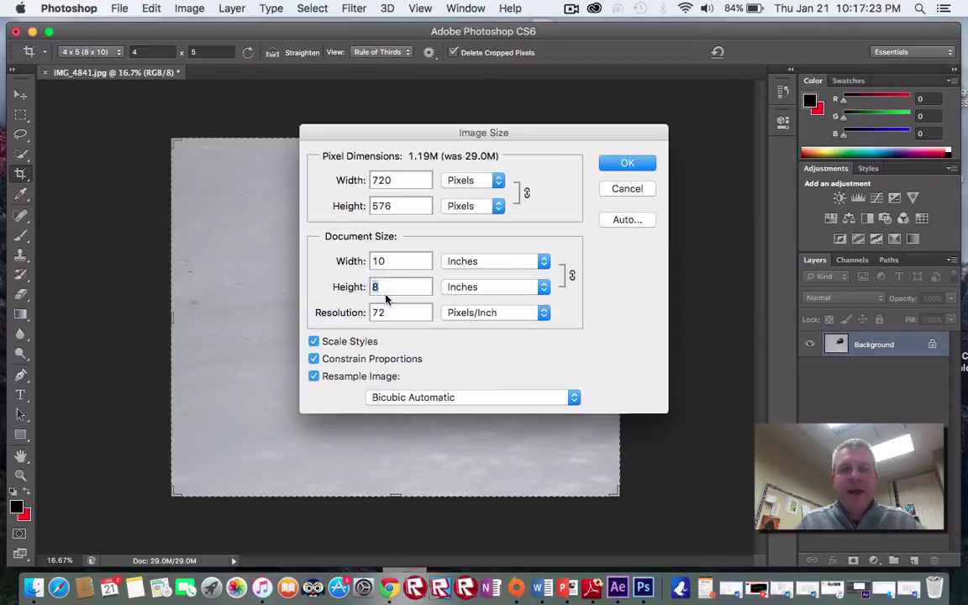
key("Tab")
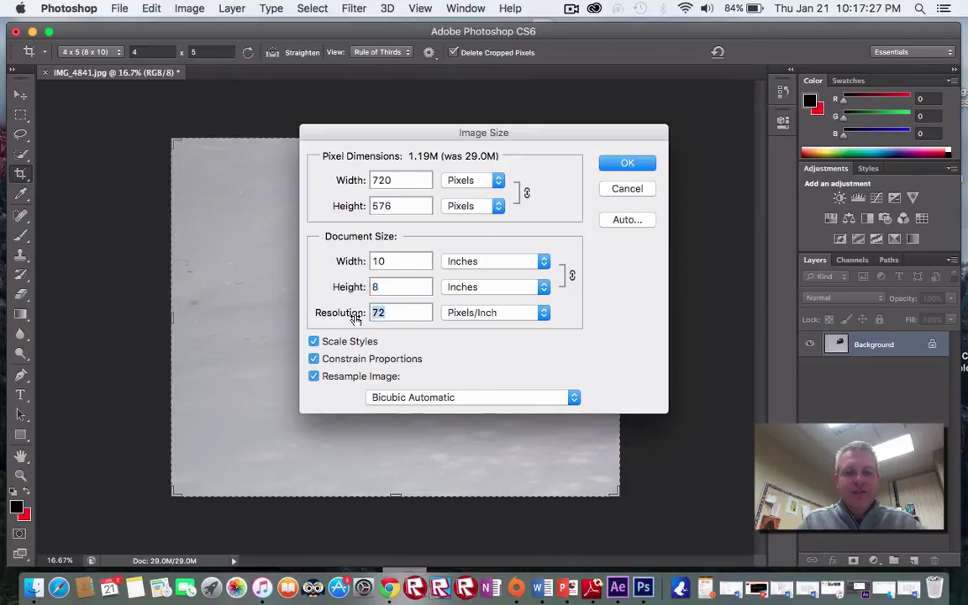
type("300")
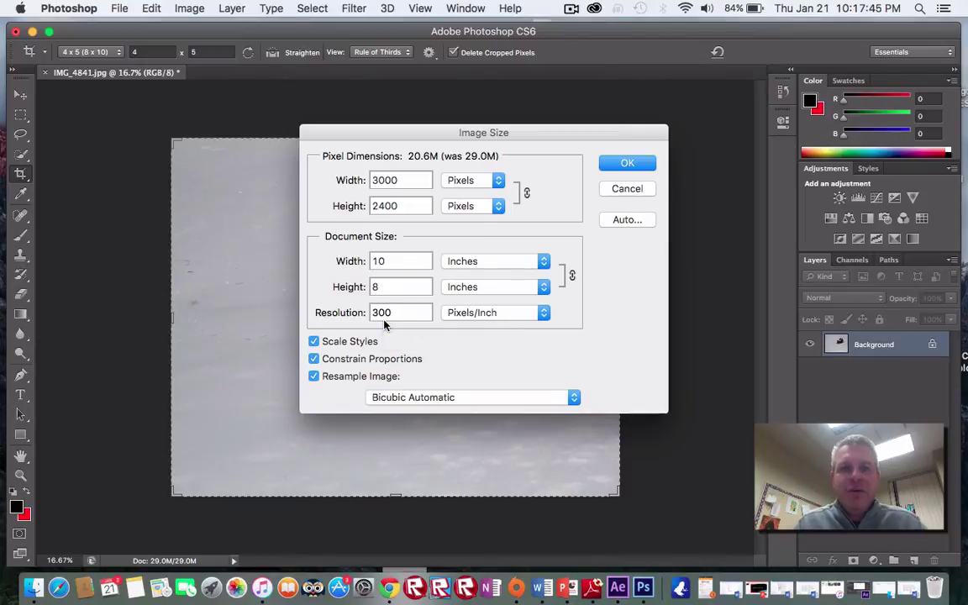
left_click(626, 164)
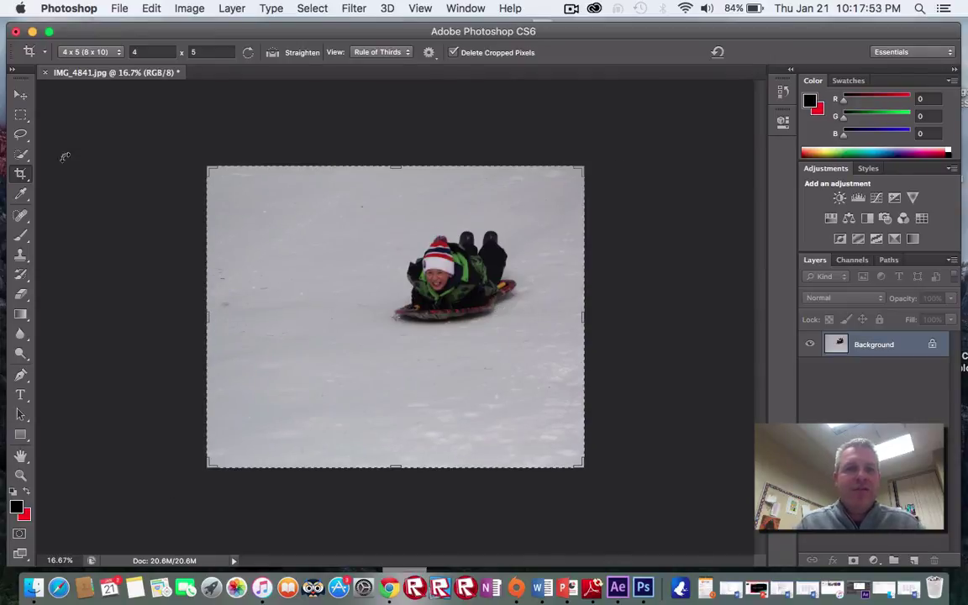
Save a copy as JPEG in Documents under a new sledding file name, reaching JPEG Options
left_click(123, 9)
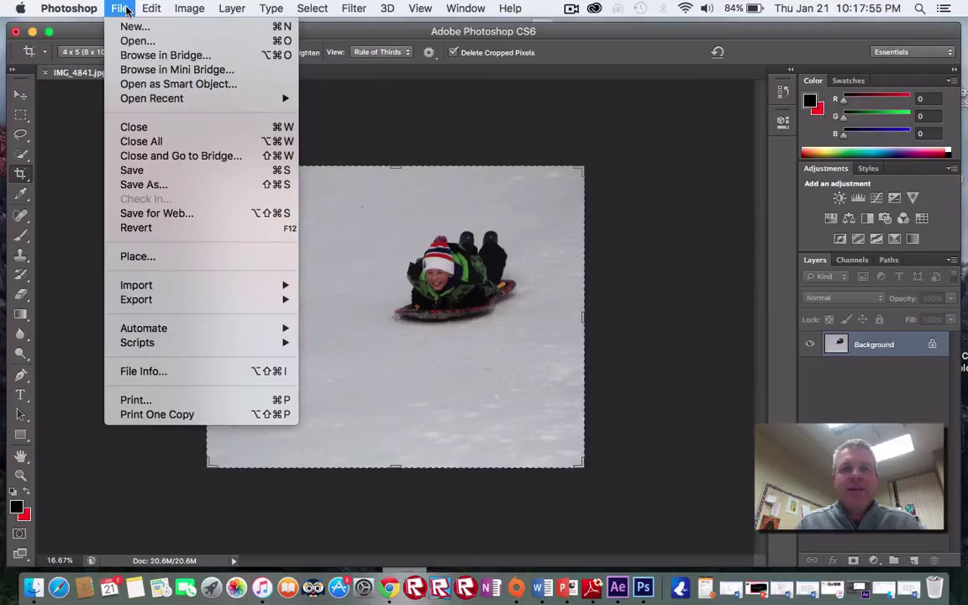
left_click(151, 185)
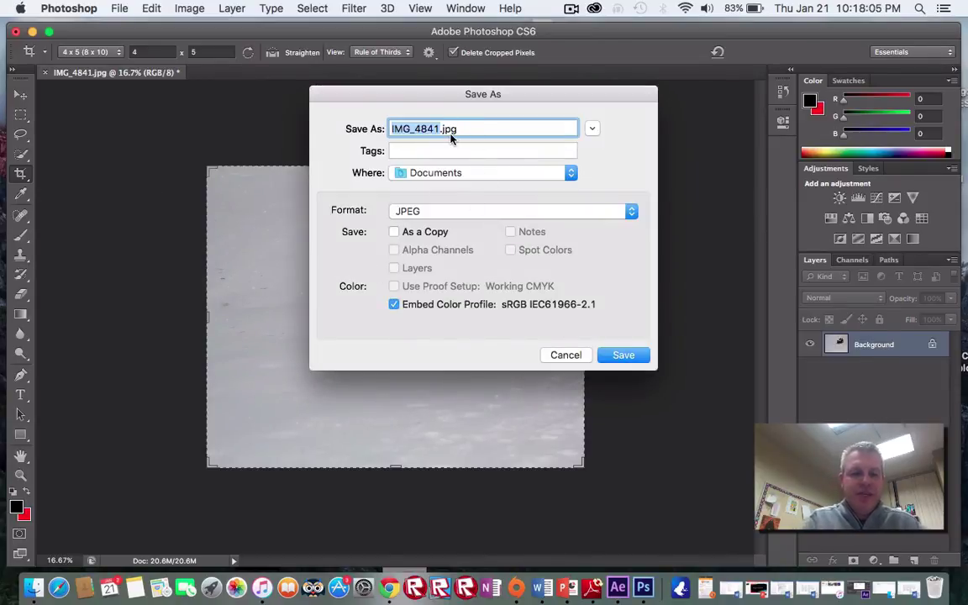
type("A")
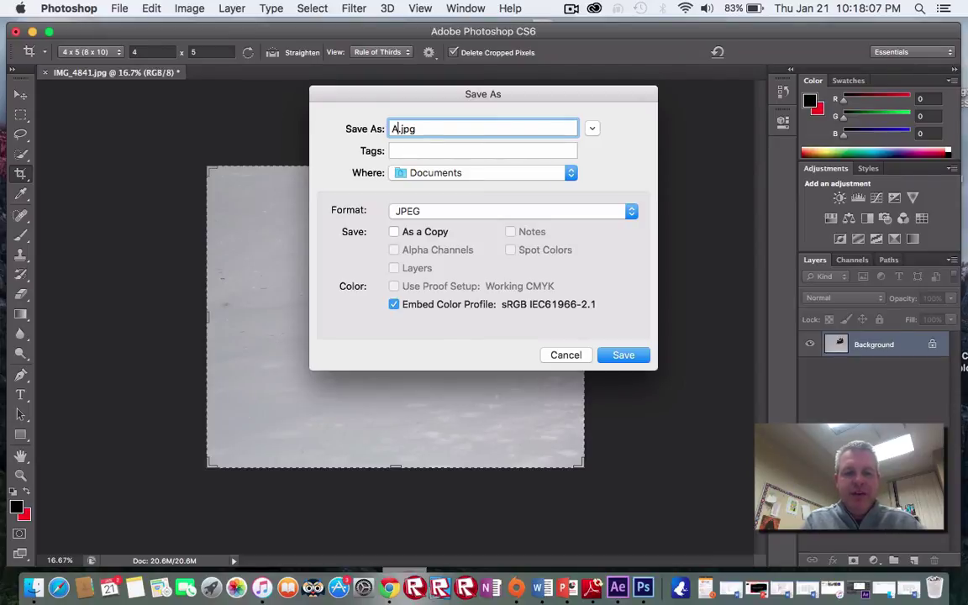
type("drien ")
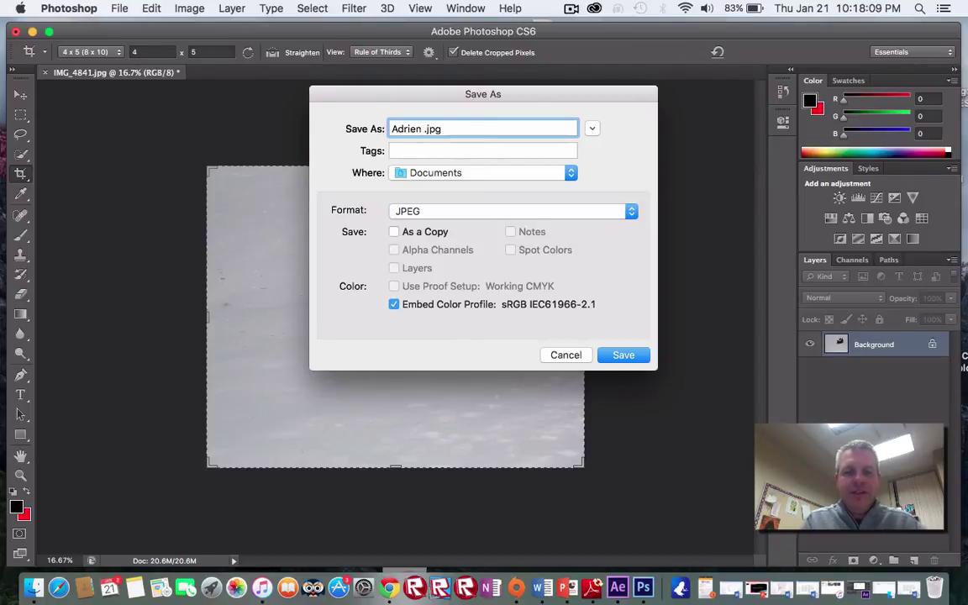
type("sledding")
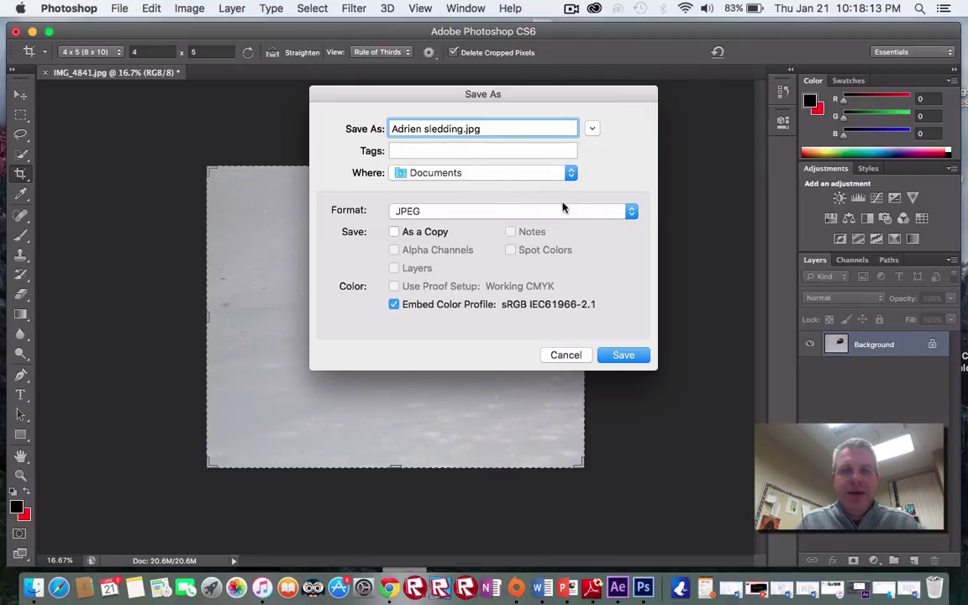
left_click(624, 213)
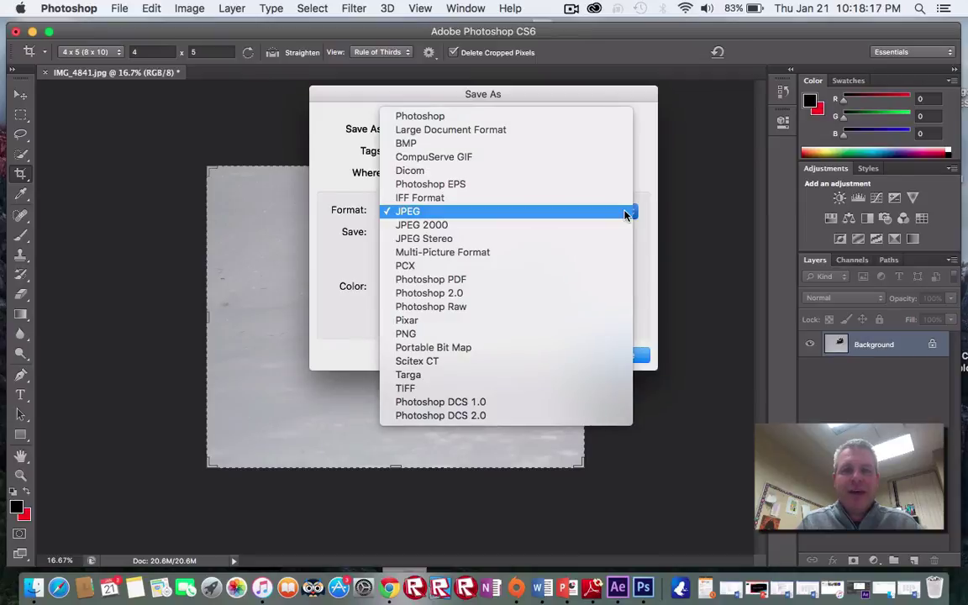
left_click(609, 216)
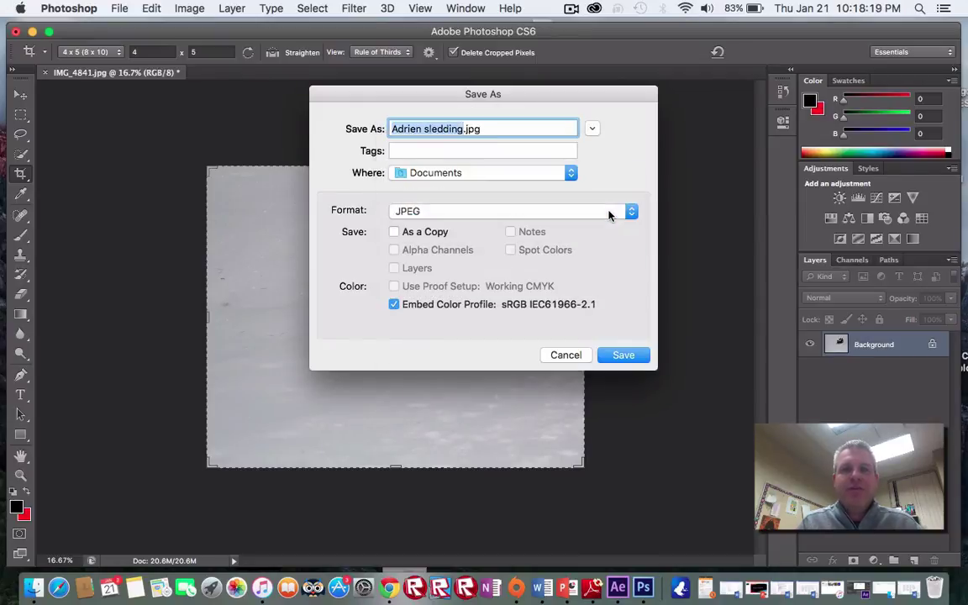
left_click(623, 356)
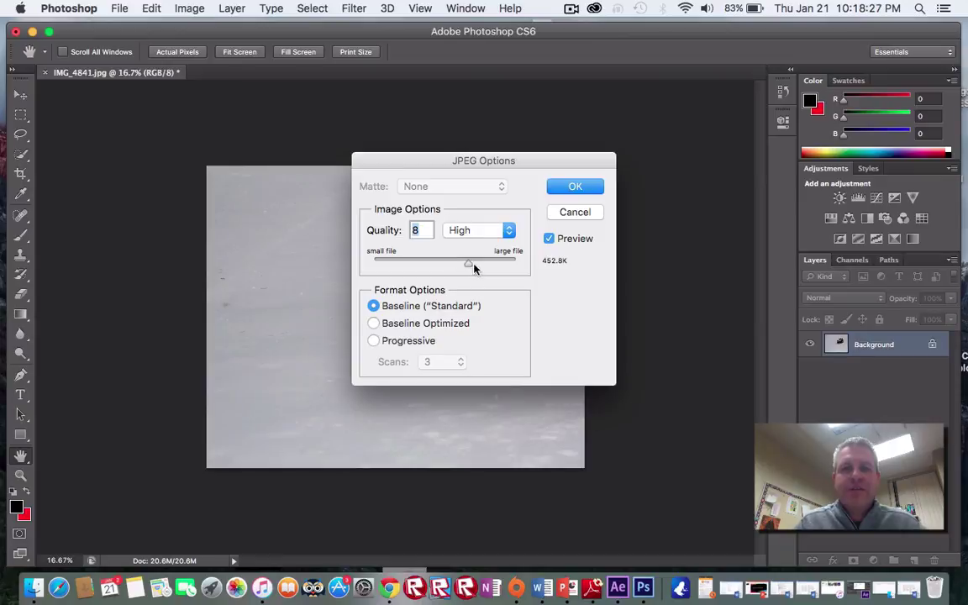
Set JPEG quality to 12 (Maximum) and confirm the save
left_click_drag(469, 266, 524, 266)
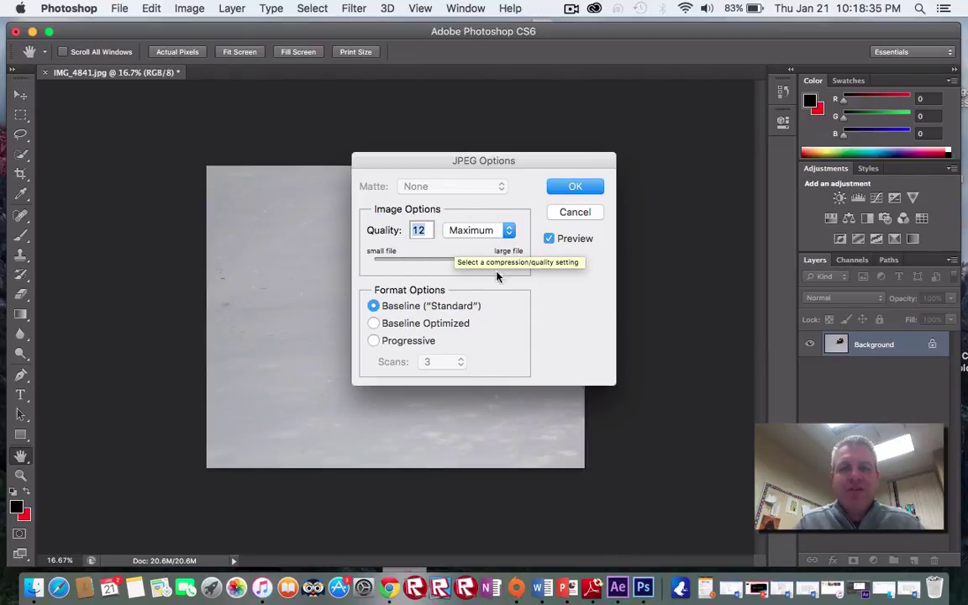
left_click(575, 187)
key("c")
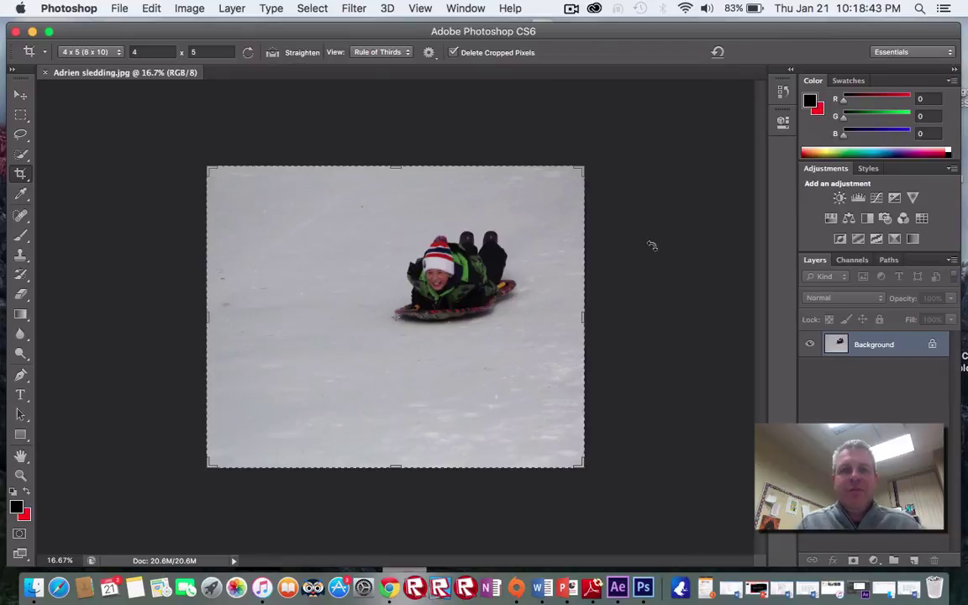